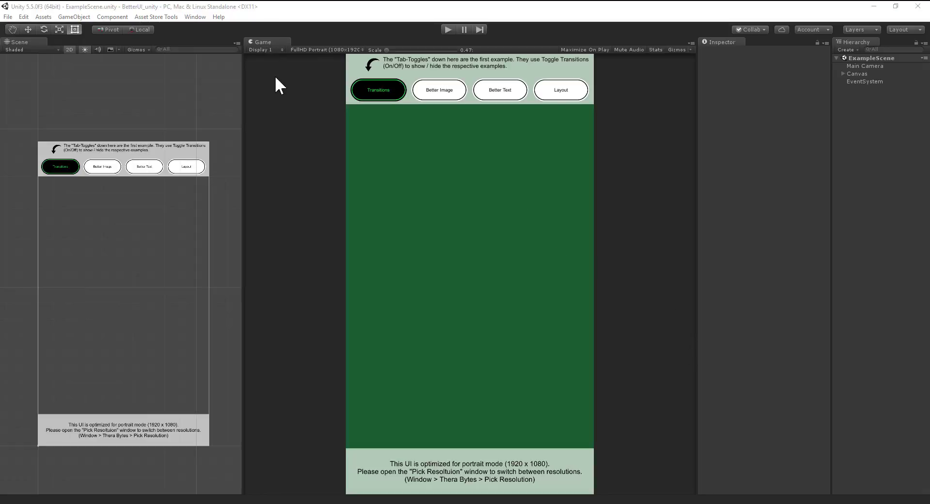
Step: Preview the game at XGA Portrait, 4K Portrait and 5:4 from the Game view resolution list
left_click(319, 49)
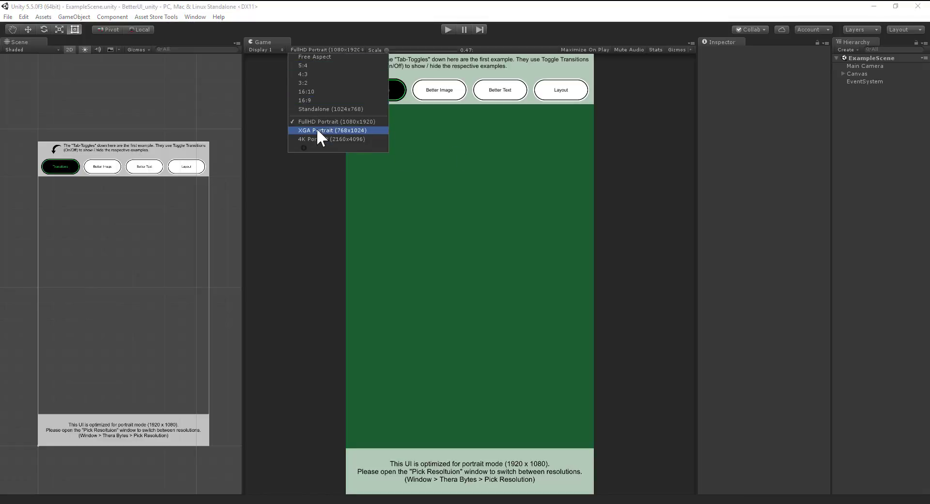
left_click(318, 129)
left_click(316, 48)
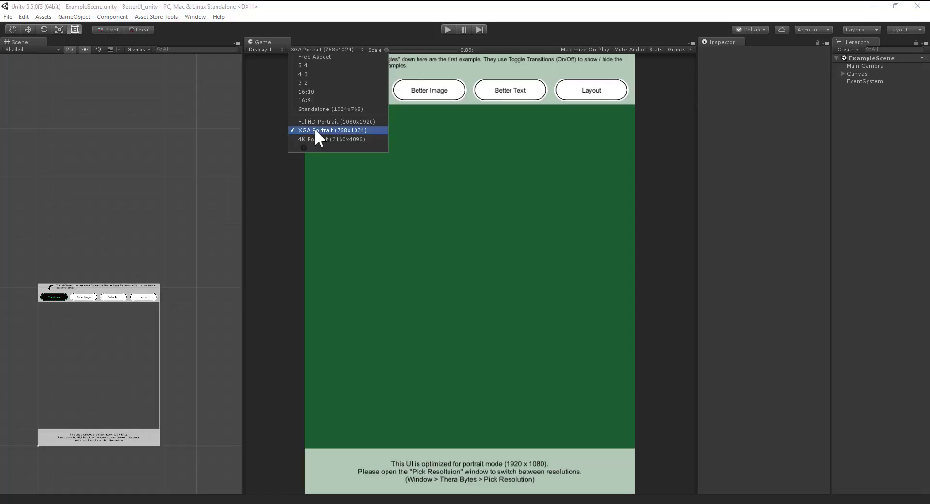
left_click(316, 139)
left_click(314, 50)
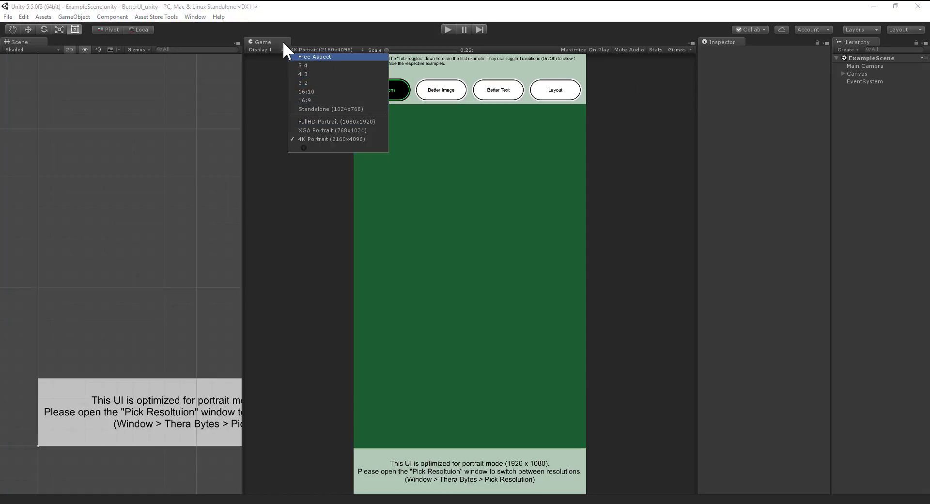
left_click(315, 64)
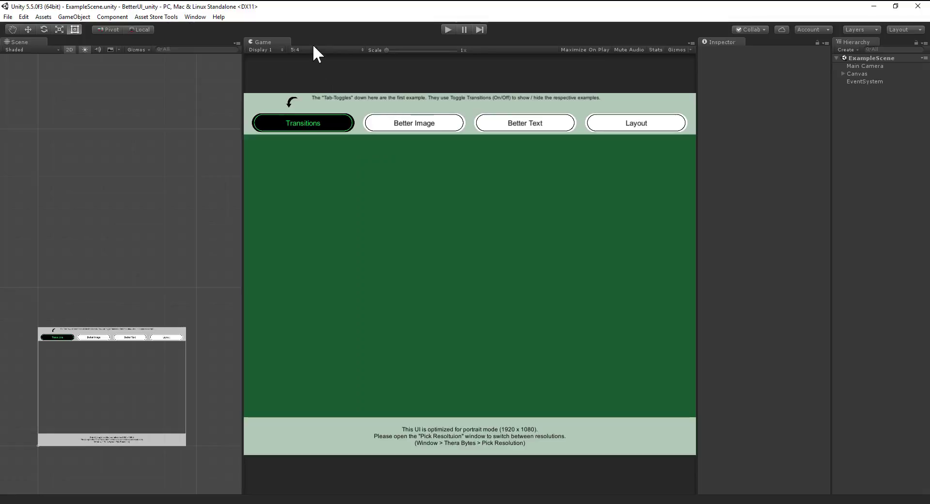
Step: Switch the Game view between FullHD Portrait and XGA Portrait, ending on FullHD Portrait
left_click(313, 49)
left_click(313, 122)
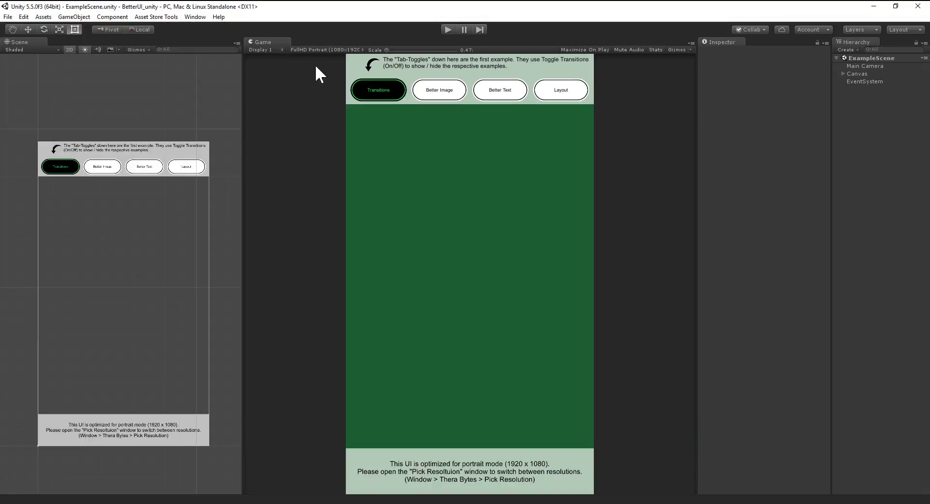
left_click(313, 48)
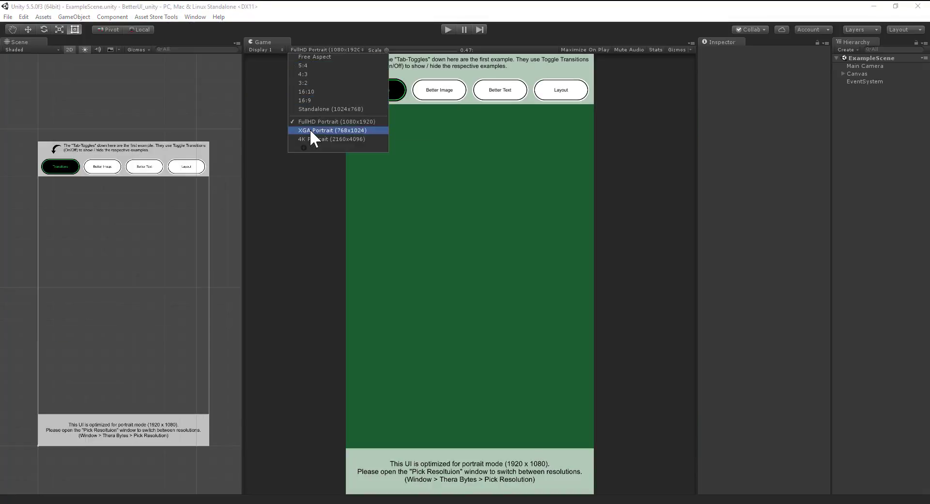
left_click(310, 129)
left_click(310, 48)
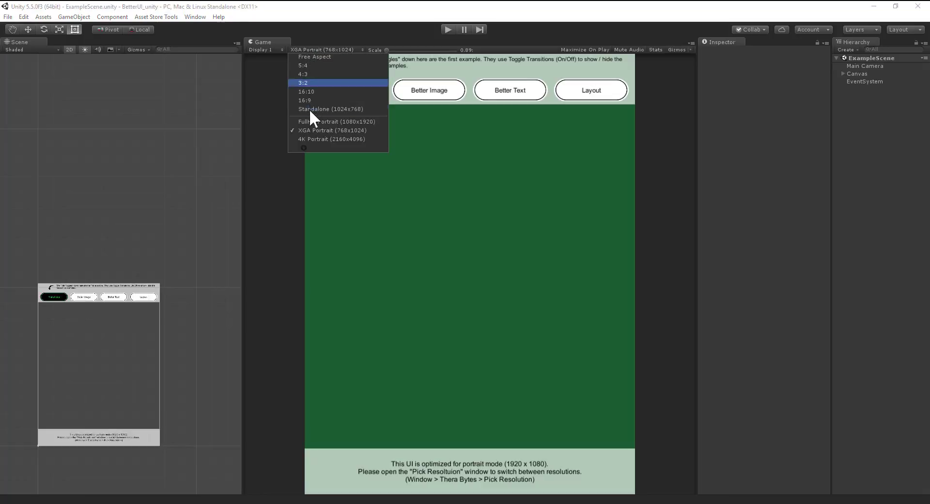
left_click(313, 122)
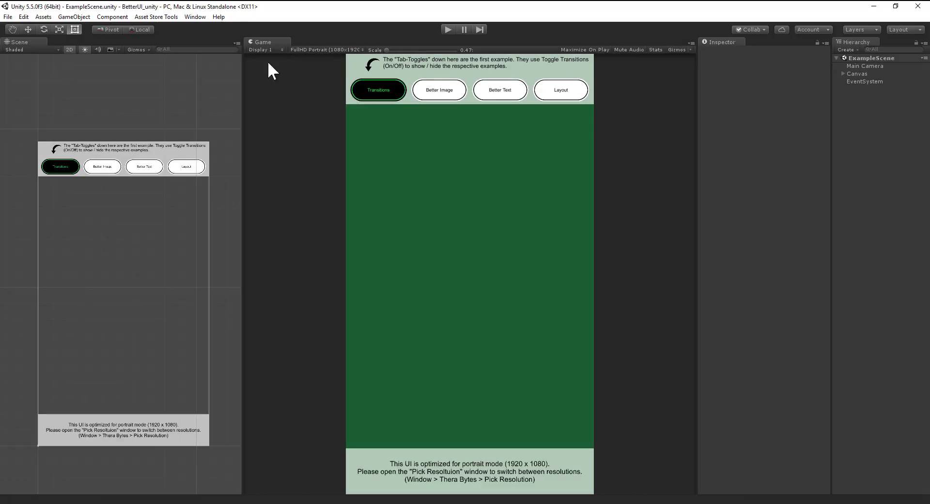
Step: Open Window > Thera Bytes > Pick Resolution and move the floating window up and right
left_click(194, 17)
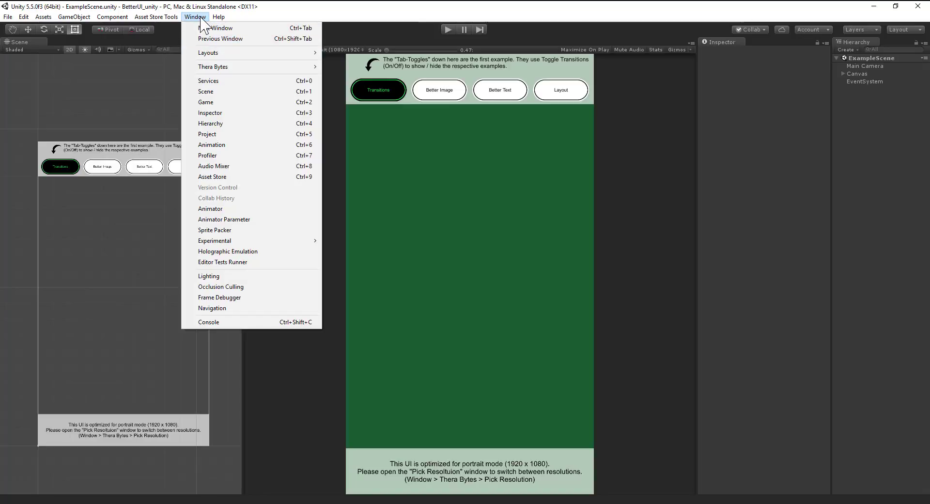
mouse_move(215, 68)
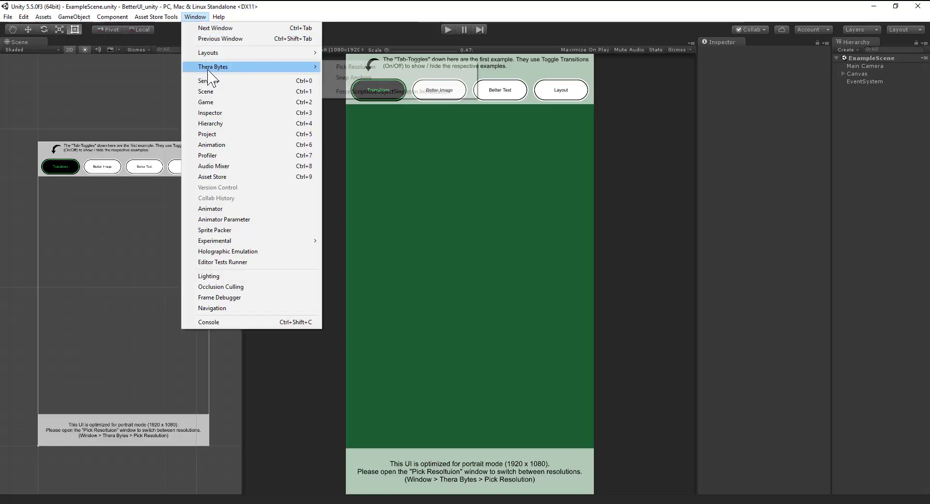
left_click(340, 68)
left_click_drag(235, 193, 305, 138)
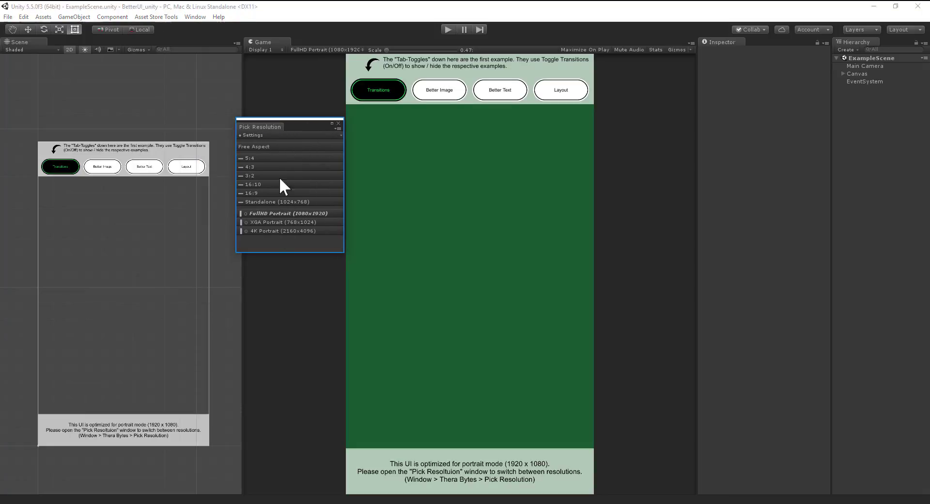
Step: Use Pick Resolution to try XGA, landscape presets and 4K, ending at FullHD Portrait
left_click(321, 48)
left_click(283, 106)
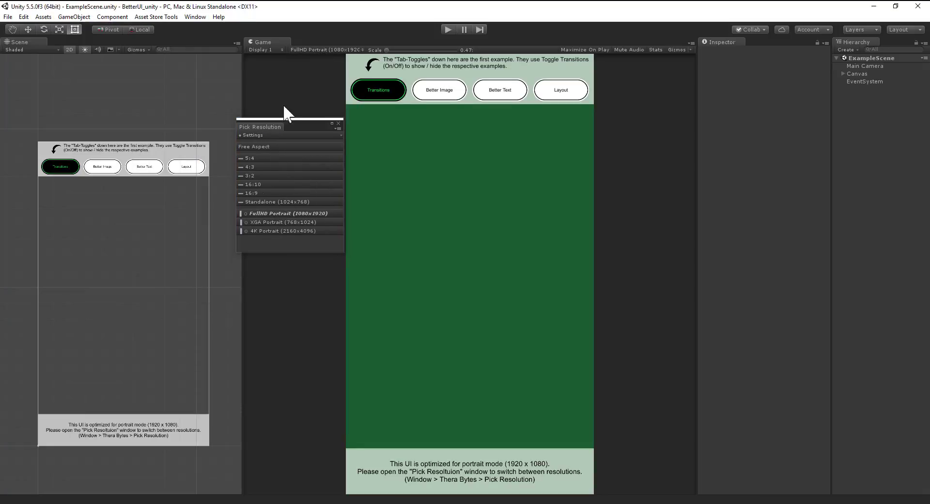
left_click(255, 222)
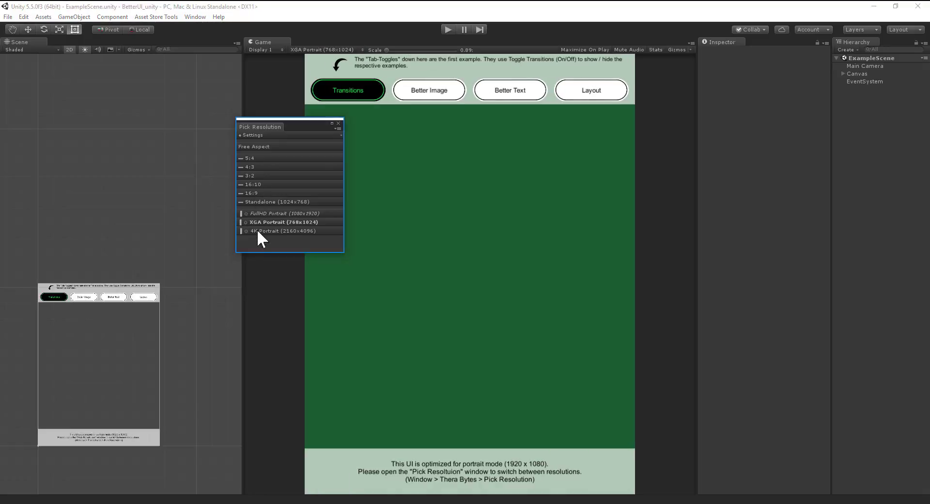
left_click(257, 184)
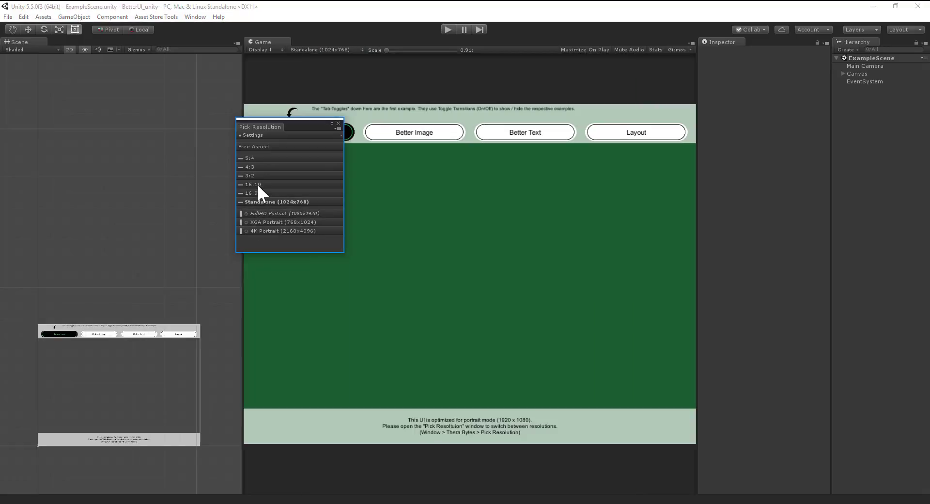
left_click(257, 193)
left_click(255, 214)
left_click(255, 221)
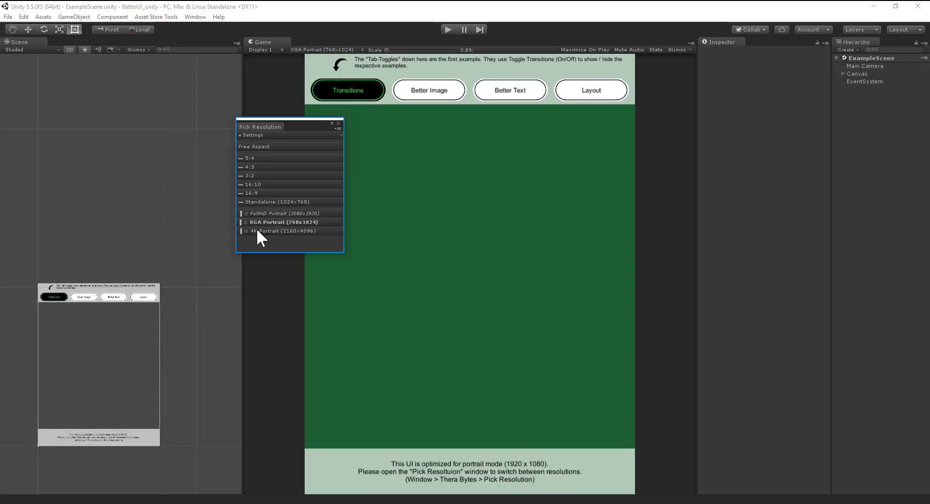
left_click(256, 228)
left_click(257, 212)
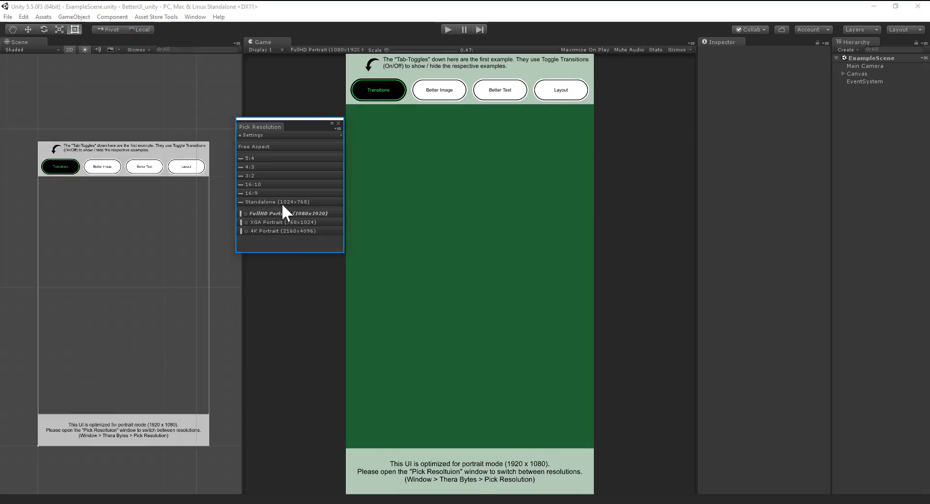
Step: Move the Pick Resolution window up and left, then cycle XGA and 4K back to FullHD Portrait
left_click_drag(291, 132, 271, 118)
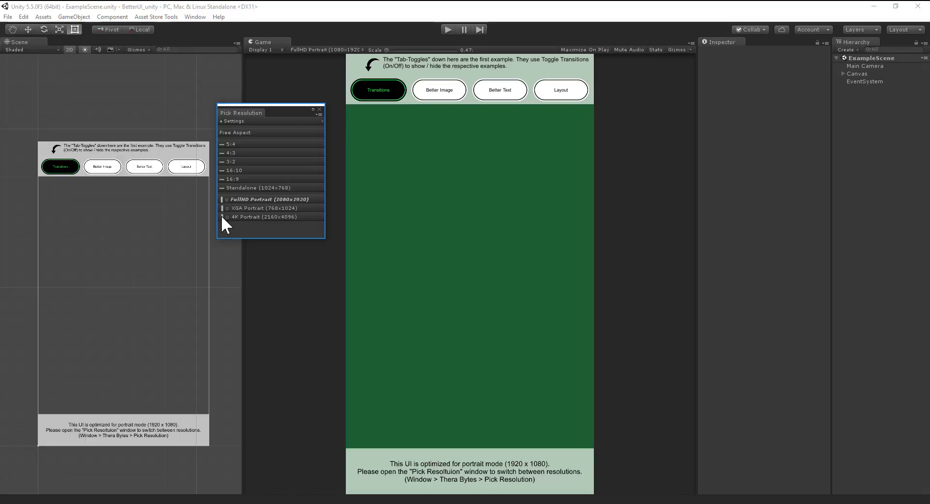
left_click(242, 207)
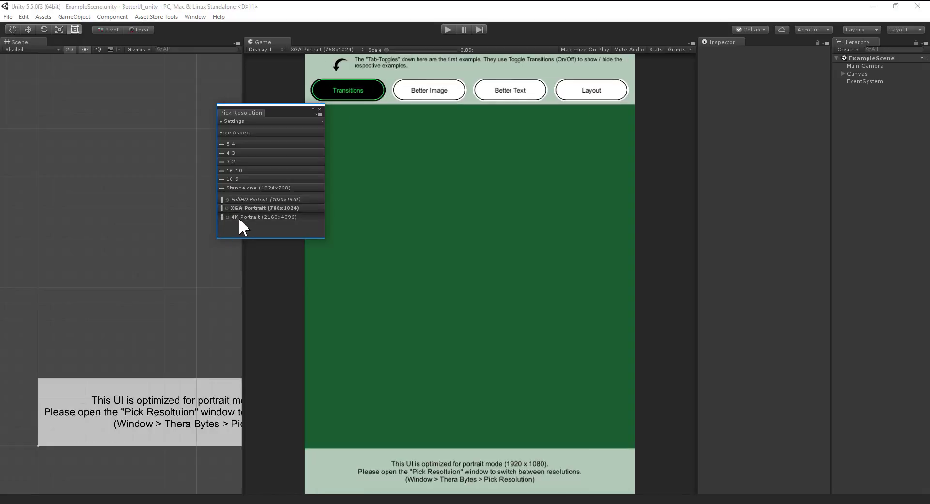
left_click(238, 217)
left_click(233, 199)
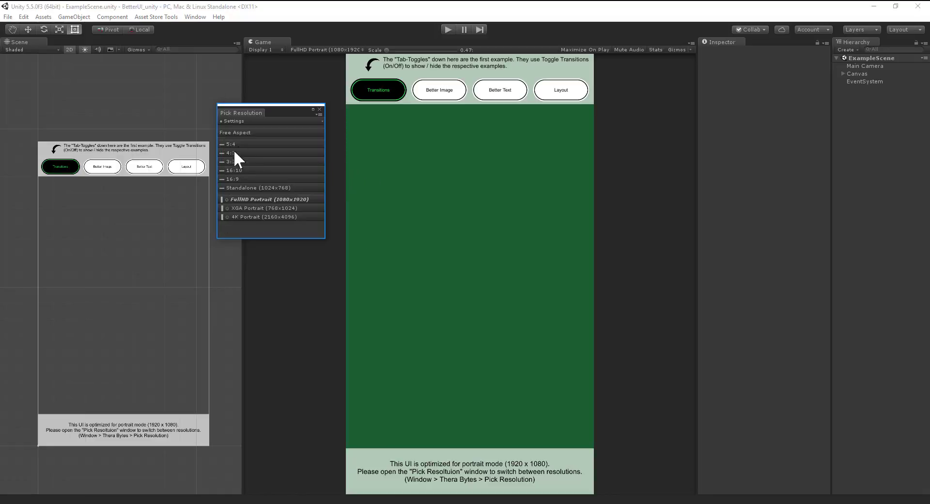
Step: Uncheck Landscape under Resolution Filters so only Free Aspect and portrait presets remain
left_click(244, 122)
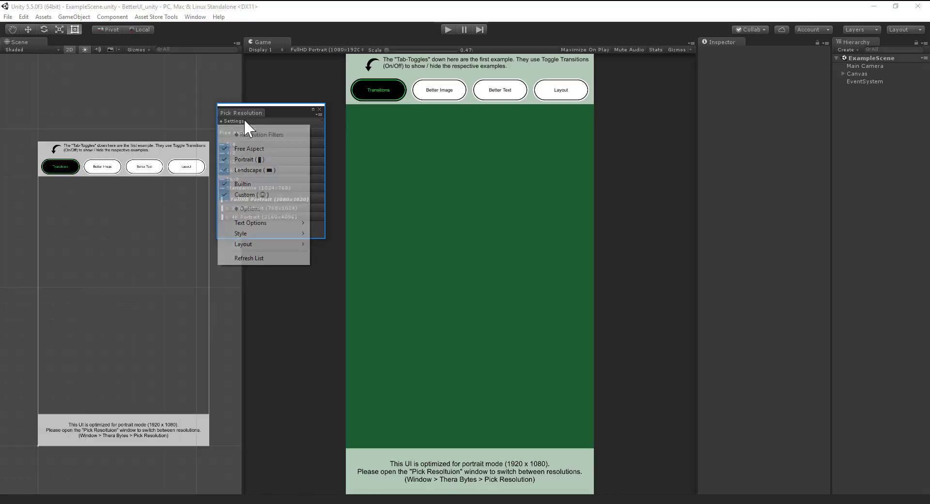
left_click(250, 170)
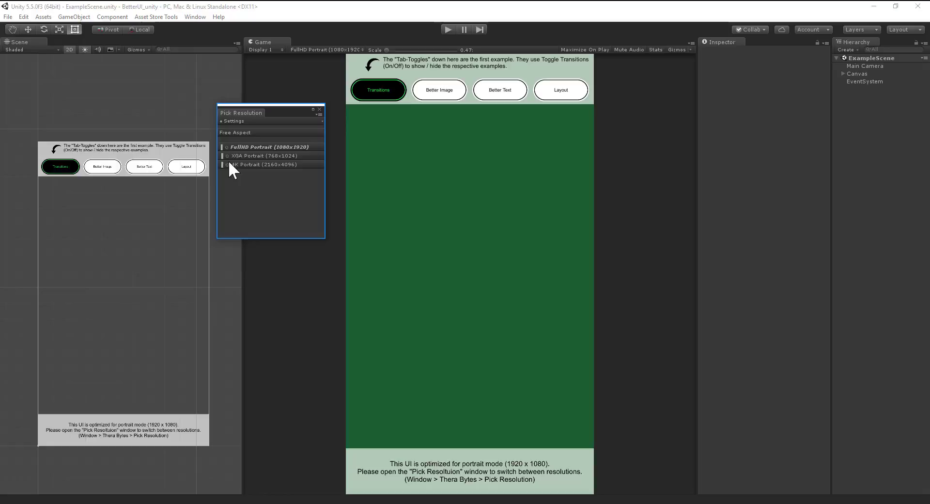
left_click(237, 120)
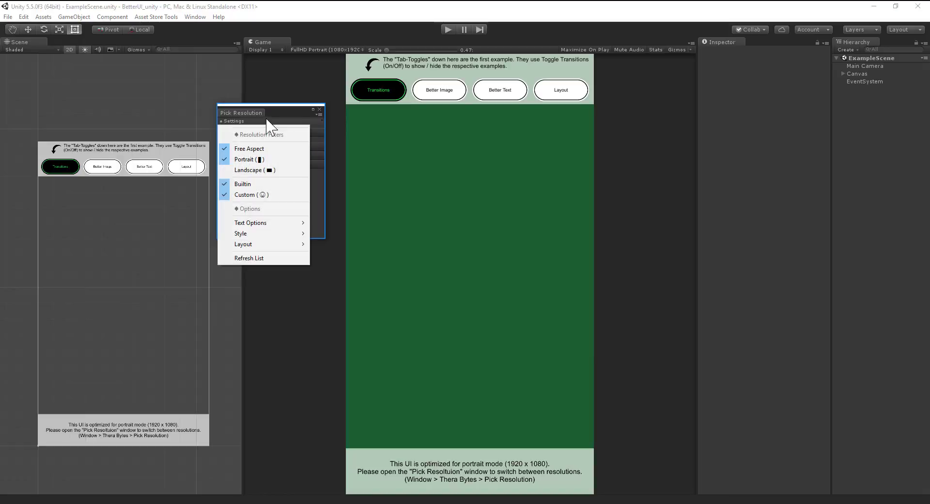
Step: Set the Text Options to Name, then Size, then Name and Size, e.g. FullHD Portrait (1080x1920)
mouse_move(262, 225)
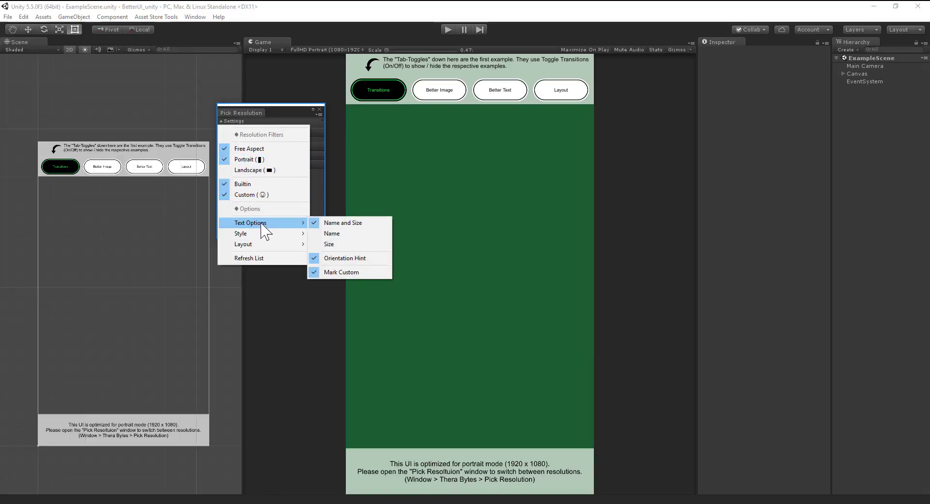
left_click(278, 122)
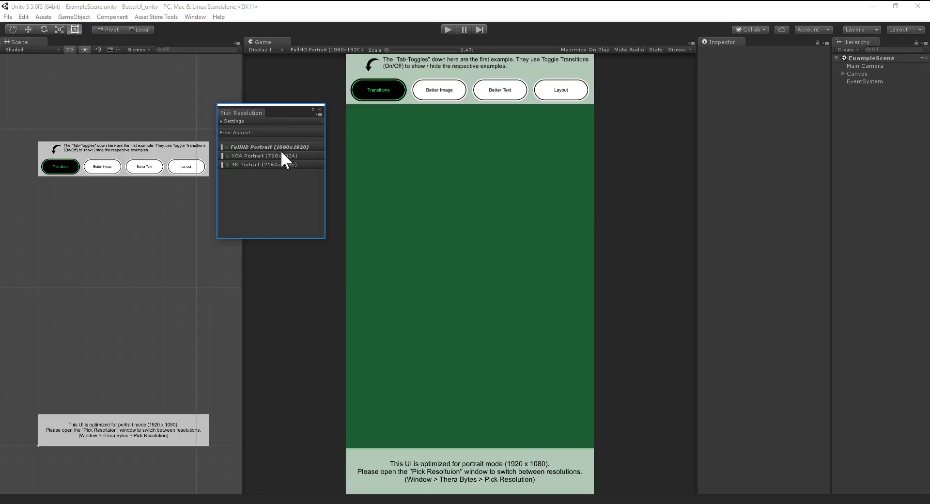
left_click(242, 119)
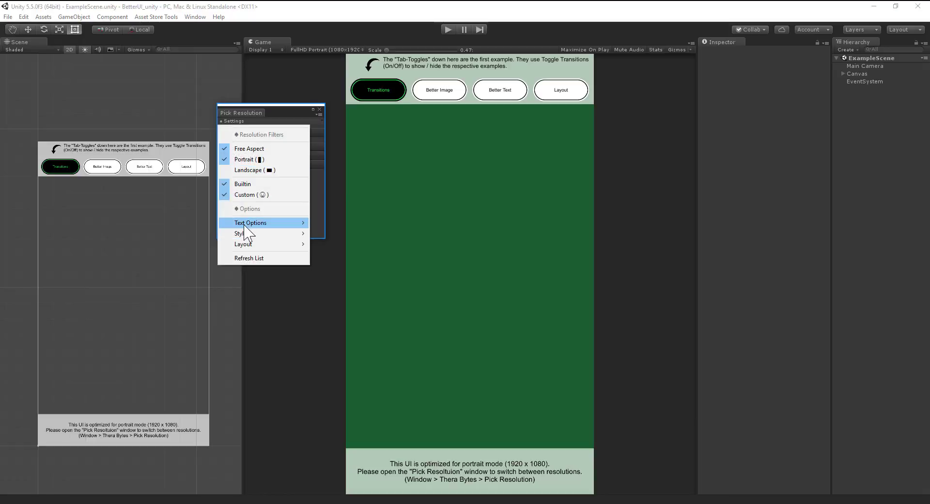
mouse_move(282, 220)
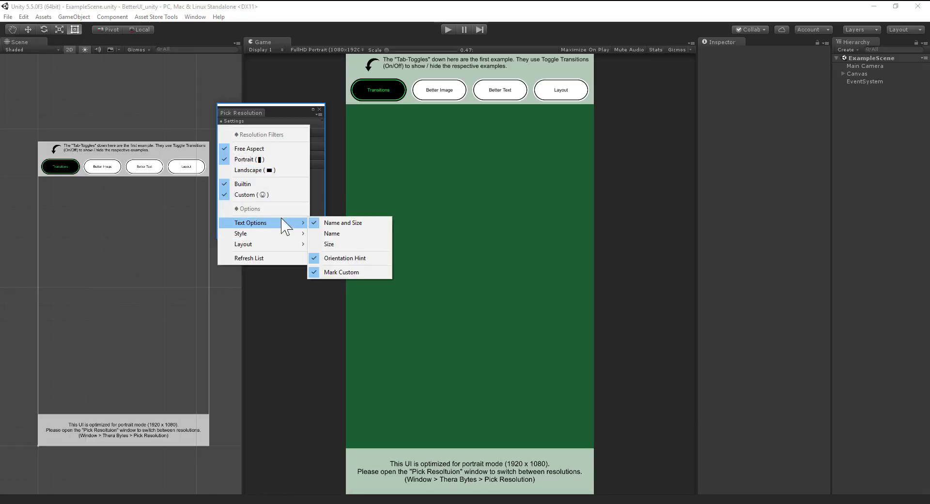
left_click(345, 234)
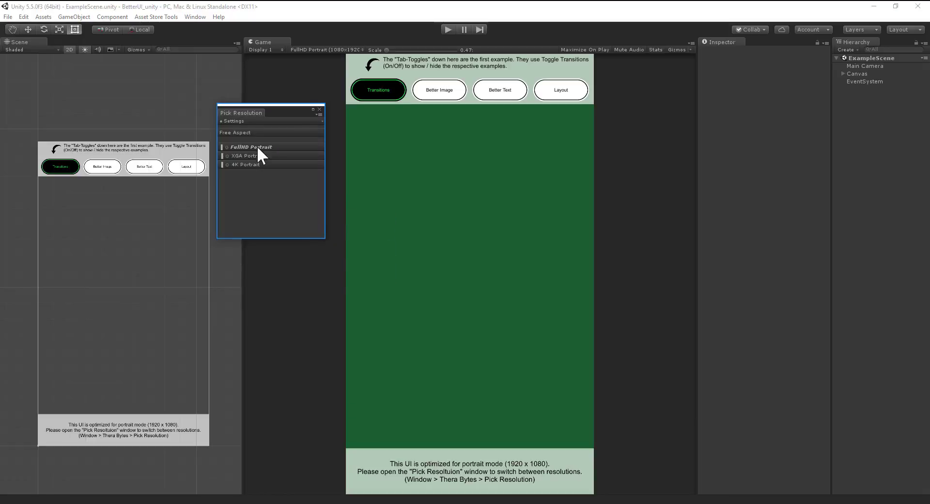
left_click(240, 120)
mouse_move(298, 222)
left_click(341, 245)
left_click(240, 121)
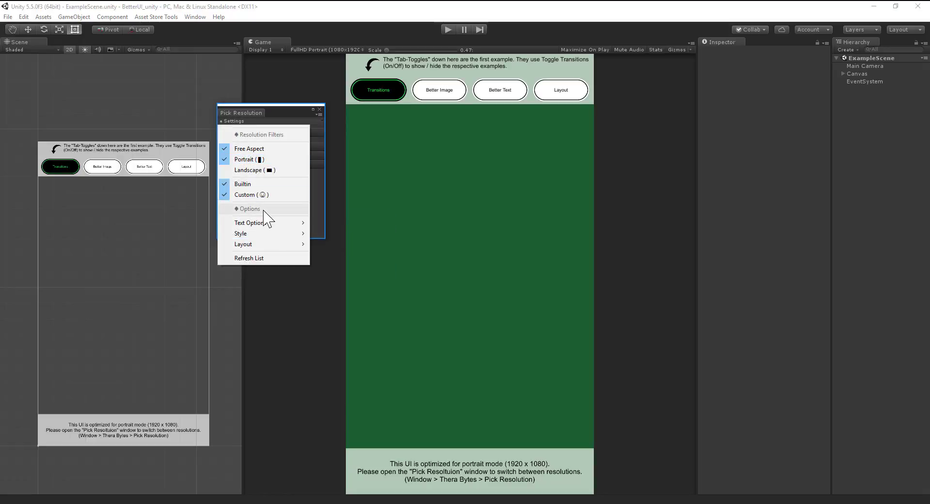
mouse_move(264, 224)
left_click(326, 223)
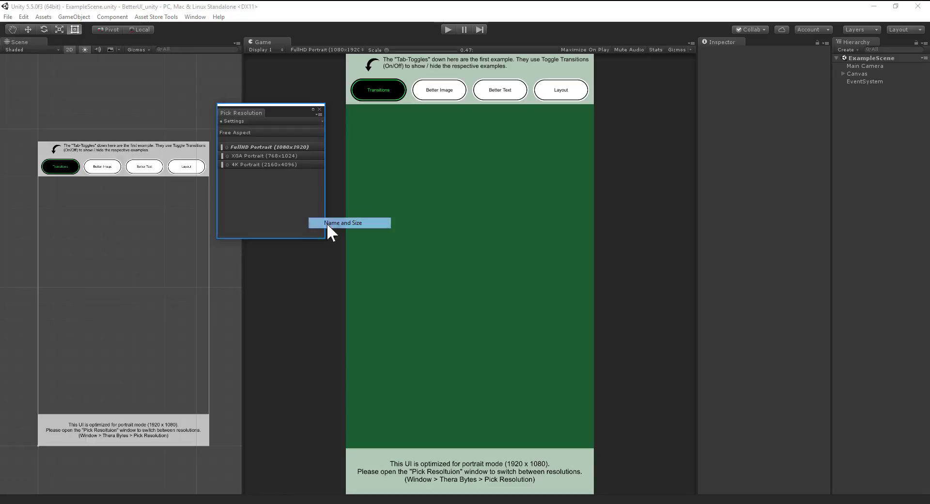
Step: Turn the Orientation Hint off and back on
left_click(237, 122)
mouse_move(261, 224)
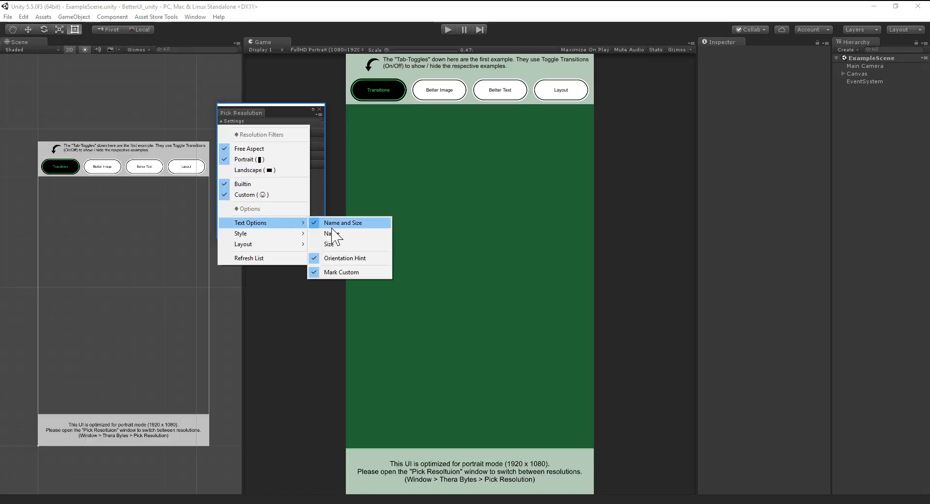
left_click(339, 258)
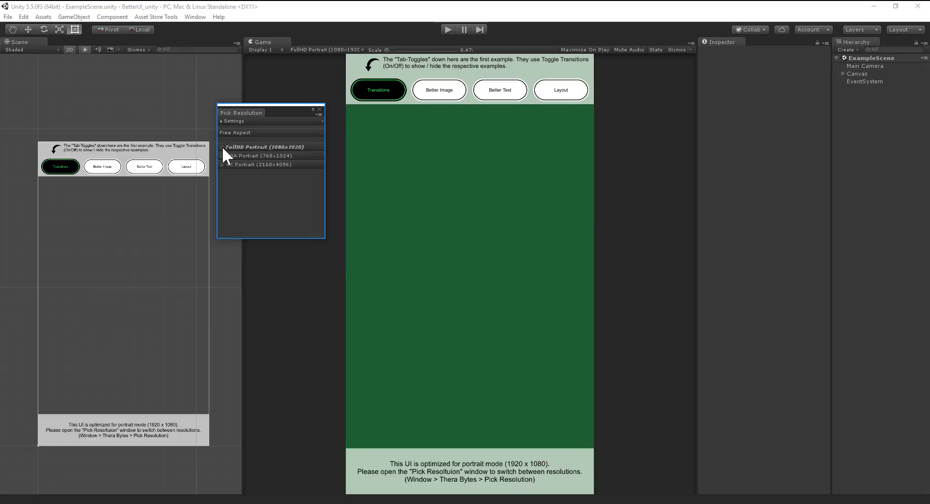
left_click(237, 121)
mouse_move(263, 223)
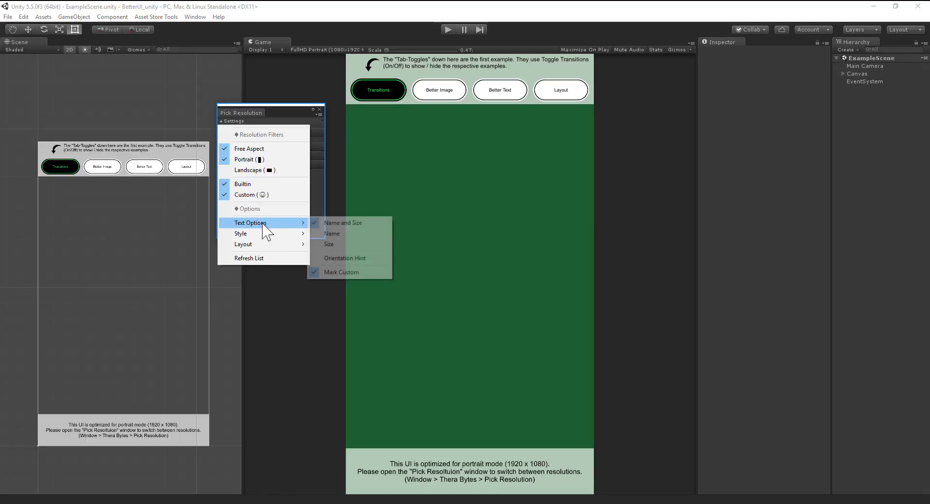
left_click(338, 258)
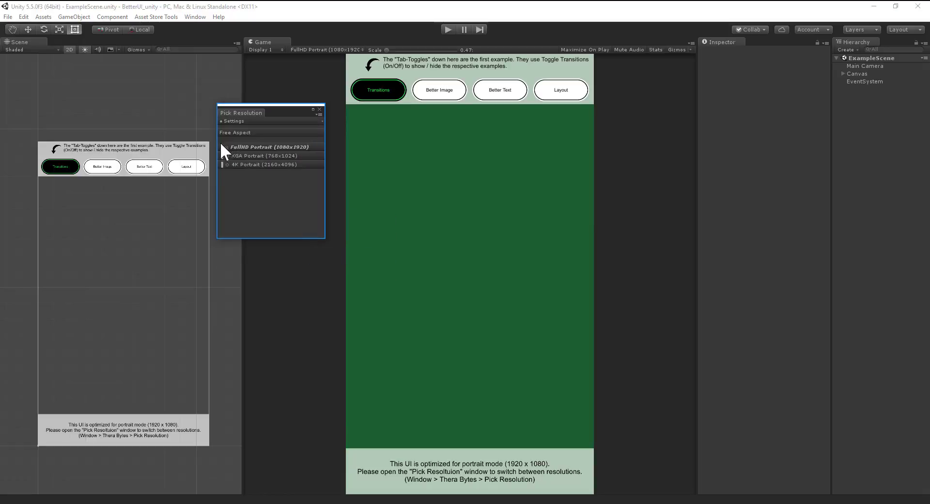
left_click(240, 121)
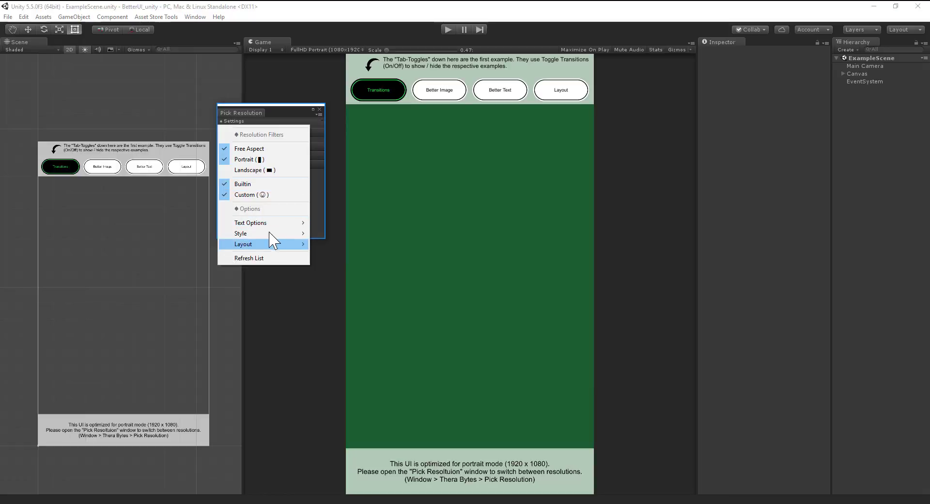
mouse_move(278, 223)
left_click(341, 272)
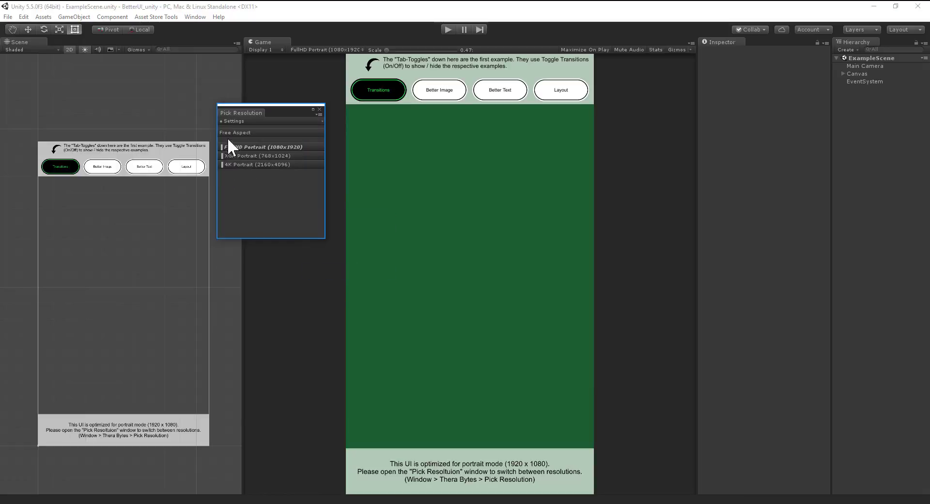
left_click(241, 122)
mouse_move(271, 224)
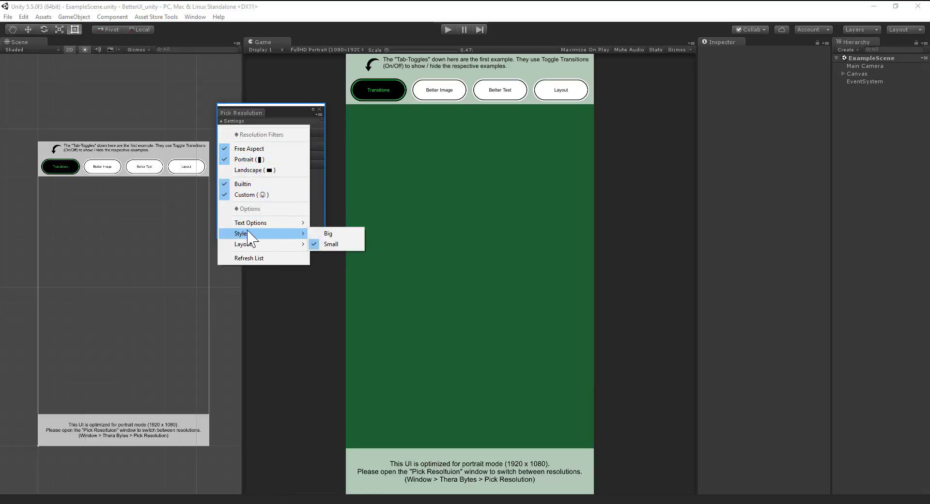
left_click(313, 233)
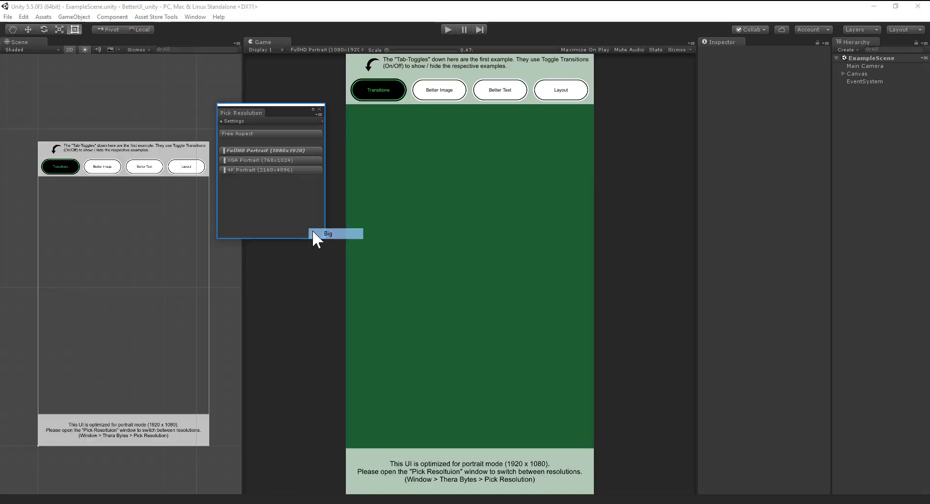
left_click(235, 122)
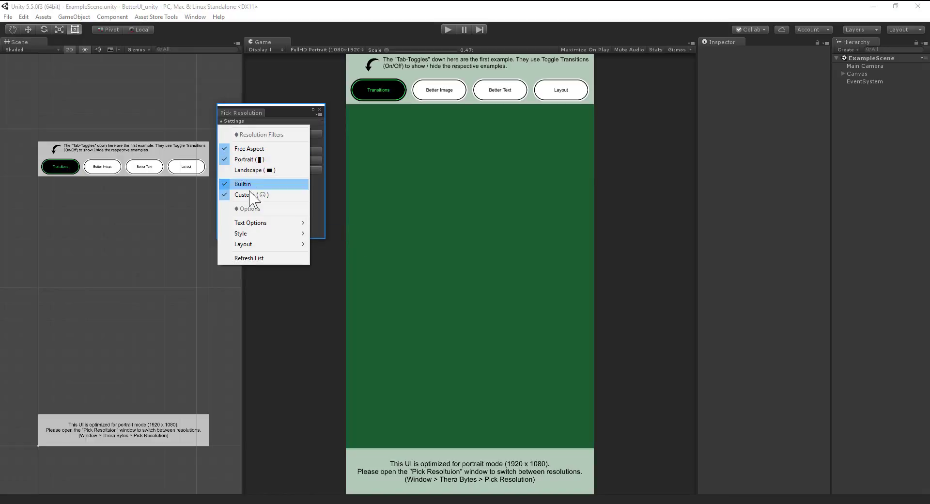
mouse_move(291, 235)
left_click(321, 242)
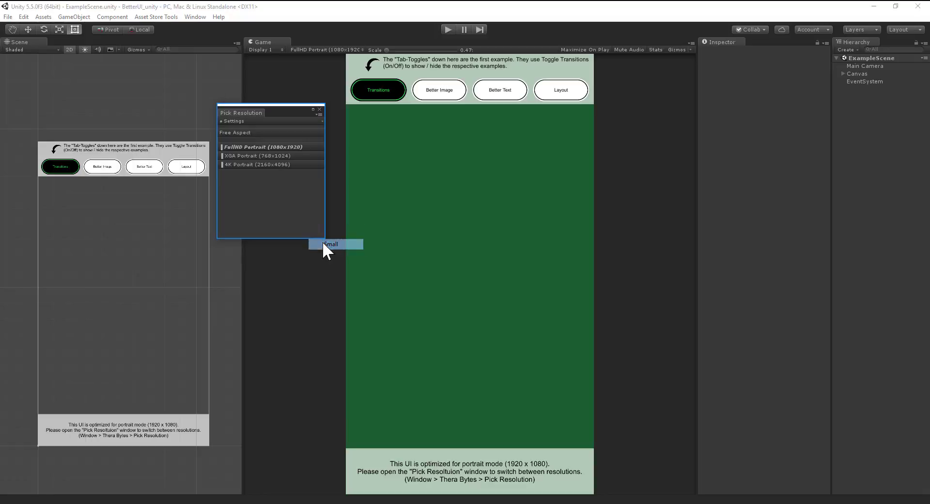
Step: Set the Pick Resolution layout to Horizontal so presets sit in one row
left_click(237, 121)
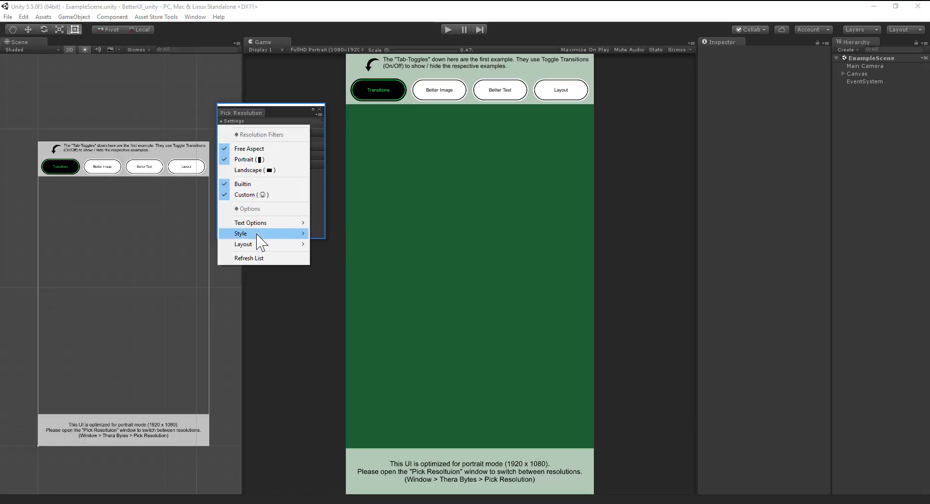
mouse_move(256, 235)
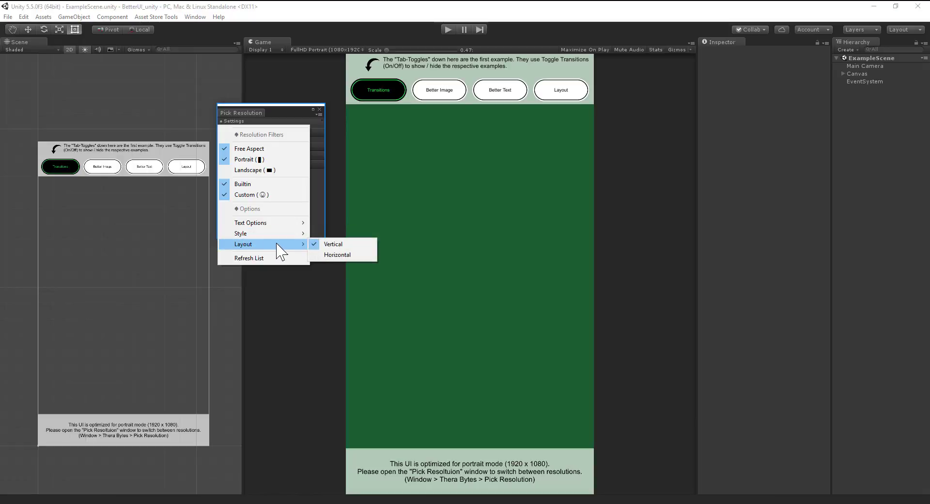
left_click(317, 258)
Step: Widen the Pick Resolution window and dock it as a panel above the Game view
left_click_drag(324, 185, 542, 181)
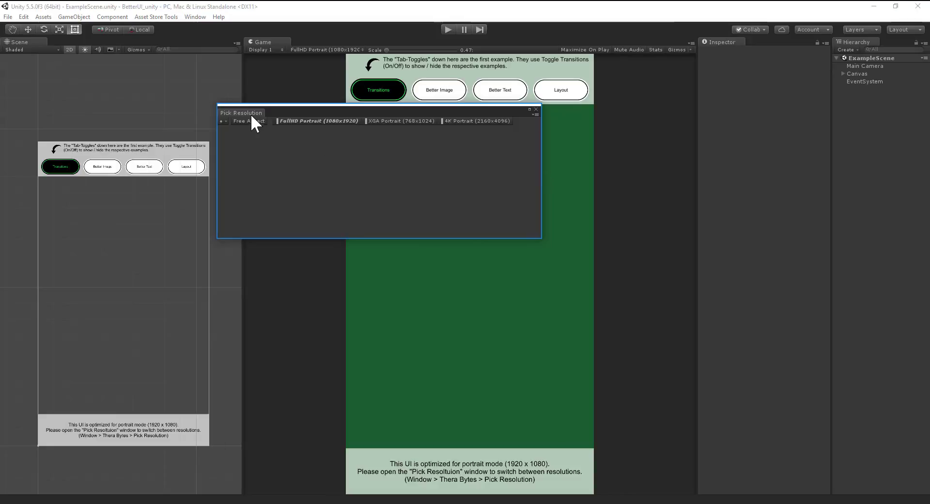
left_click_drag(251, 113, 294, 100)
left_click_drag(346, 225, 303, 65)
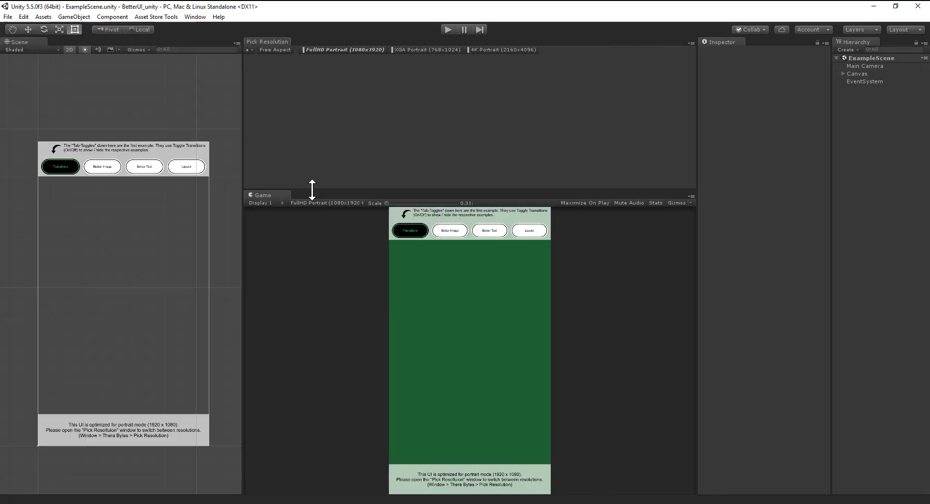
Step: Shrink the panel to a one-row strip, then preview XGA and 4K before FullHD Portrait
left_click_drag(311, 189, 318, 49)
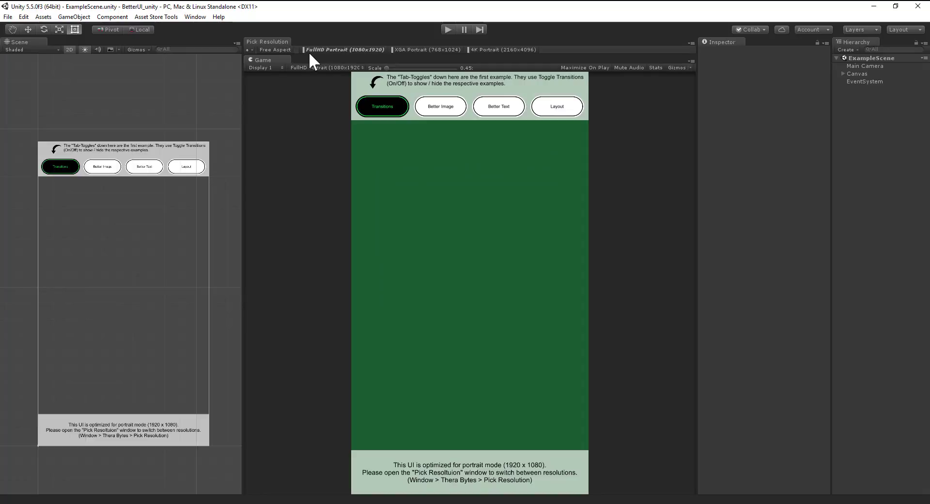
left_click(411, 49)
left_click(474, 49)
left_click(438, 48)
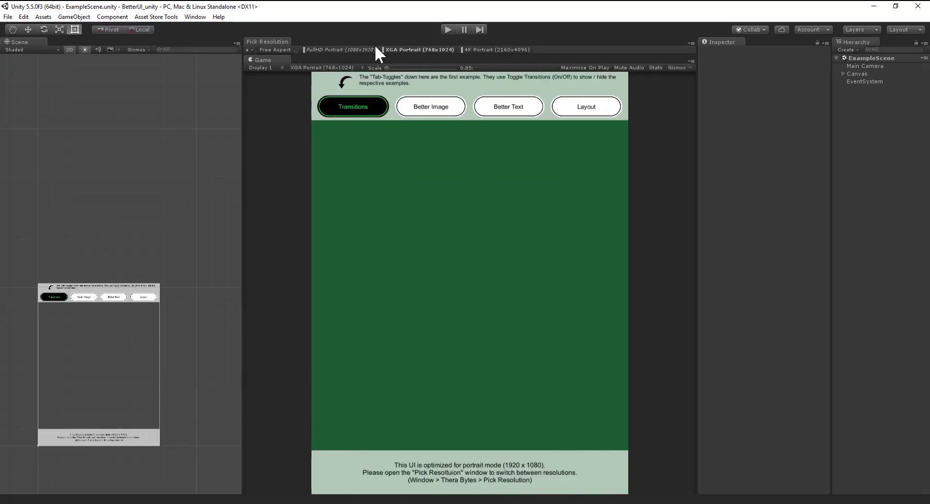
left_click(334, 50)
Step: Flip the Game view through Free Aspect, 4K and XGA, ending at FullHD Portrait
left_click(275, 49)
left_click(312, 49)
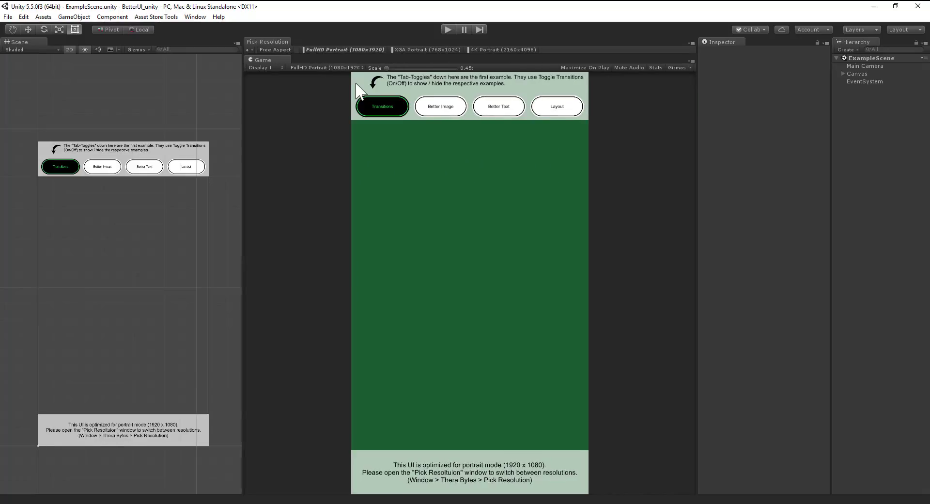
left_click(474, 48)
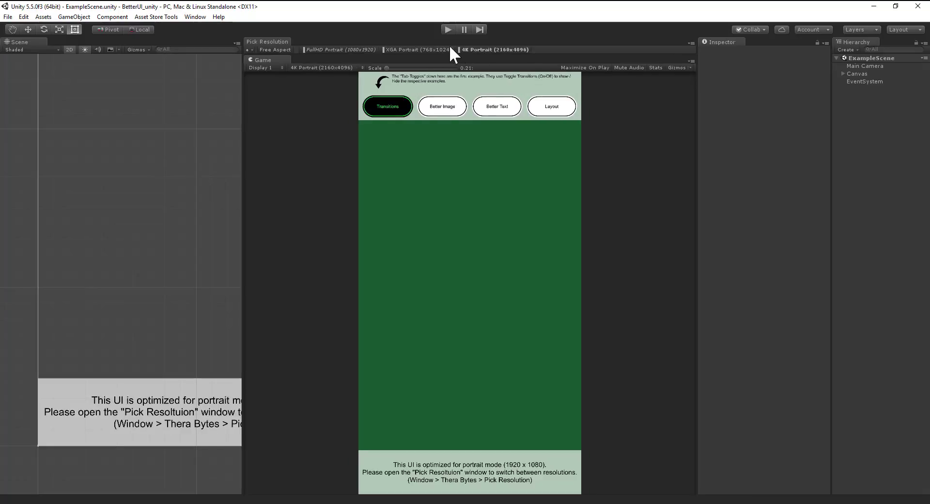
left_click(387, 50)
left_click(355, 48)
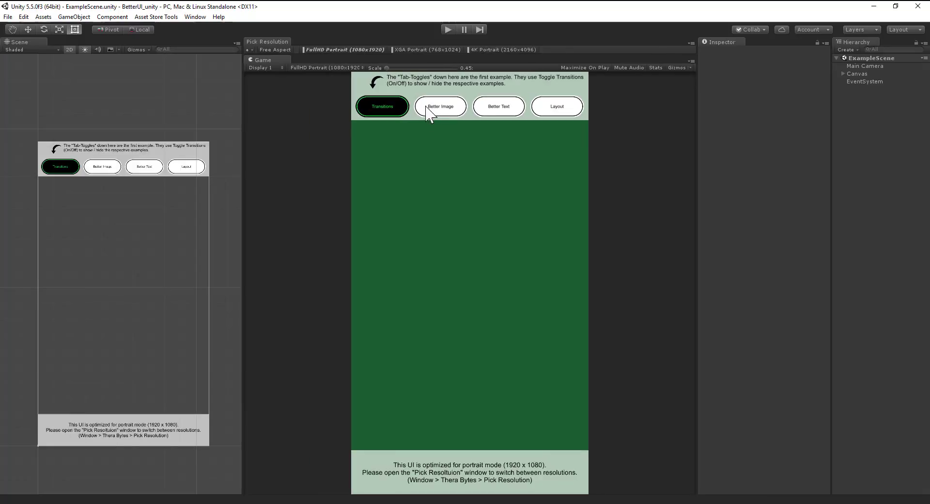